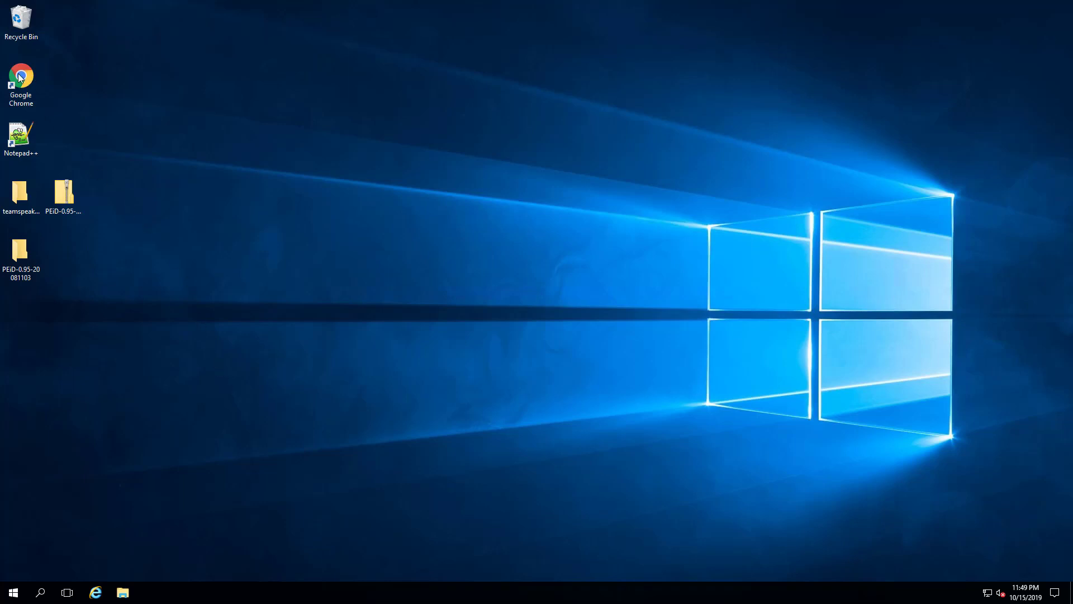
Open Google Chrome and bring up the ciphers.pw thread on TeamSpeak 5.0.0-beta.2 offline at its first post's instructions.
click(23, 83)
double_click(22, 83)
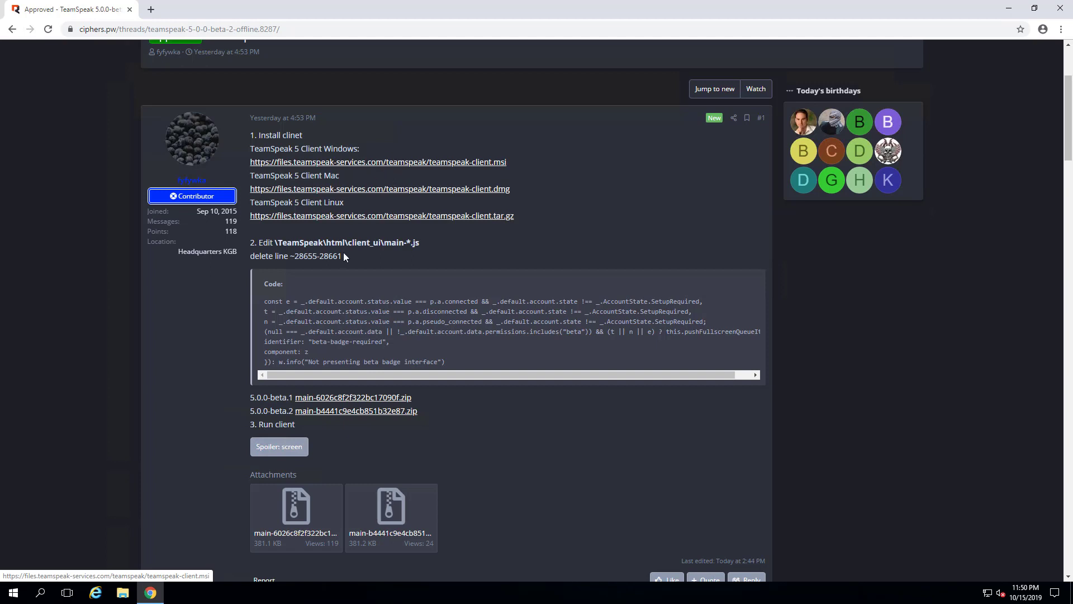
scroll(343, 256, down, 1)
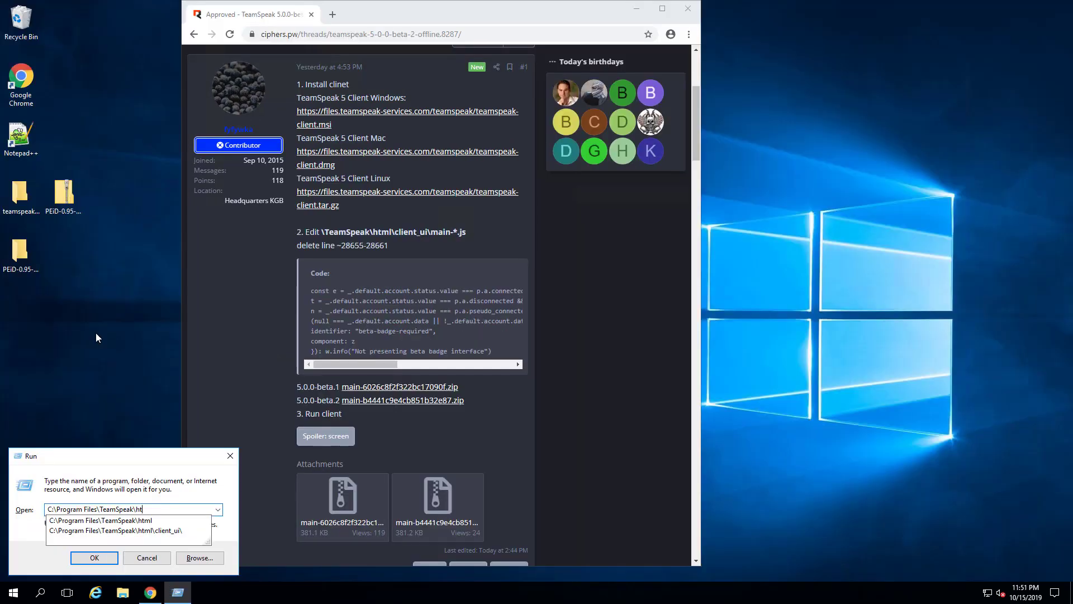
Open the folder C:\Program Files\TeamSpeak\html\client_ui\ through the Run dialog.
text(ml)
key(Down)
text(\cli)
key(Down)
key(Return)
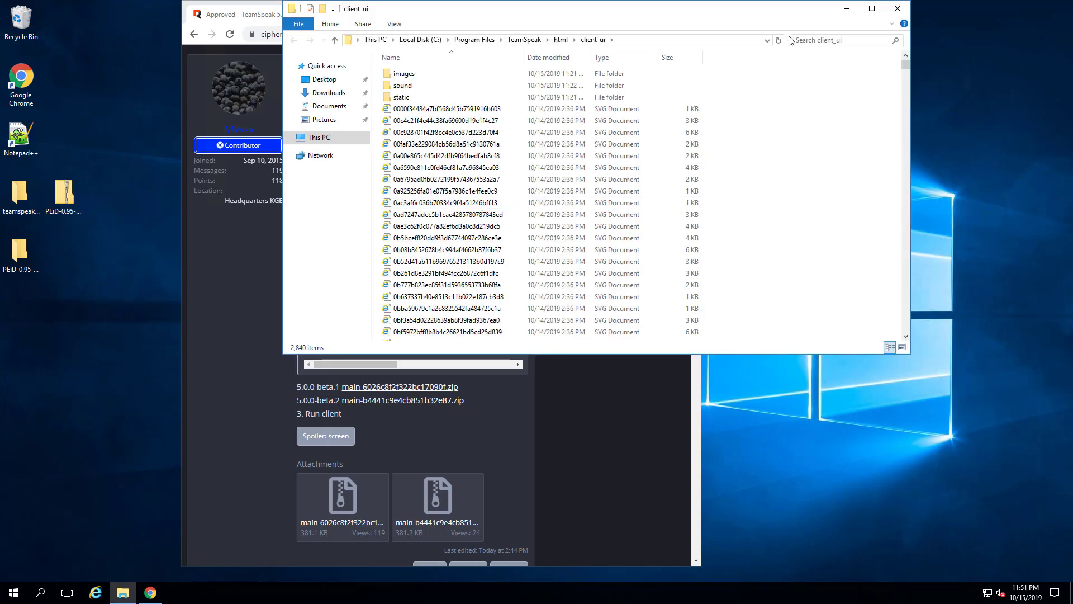
Search the client_ui folder for "main" and move the folder window aside to expose the forum thread.
click(813, 39)
text(mai)
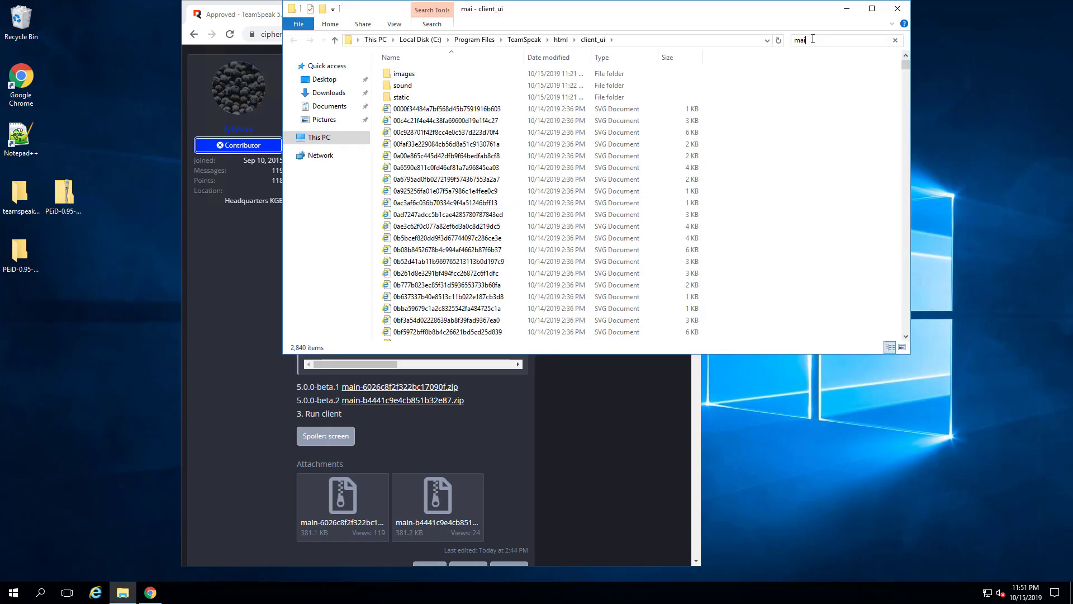
text(n)
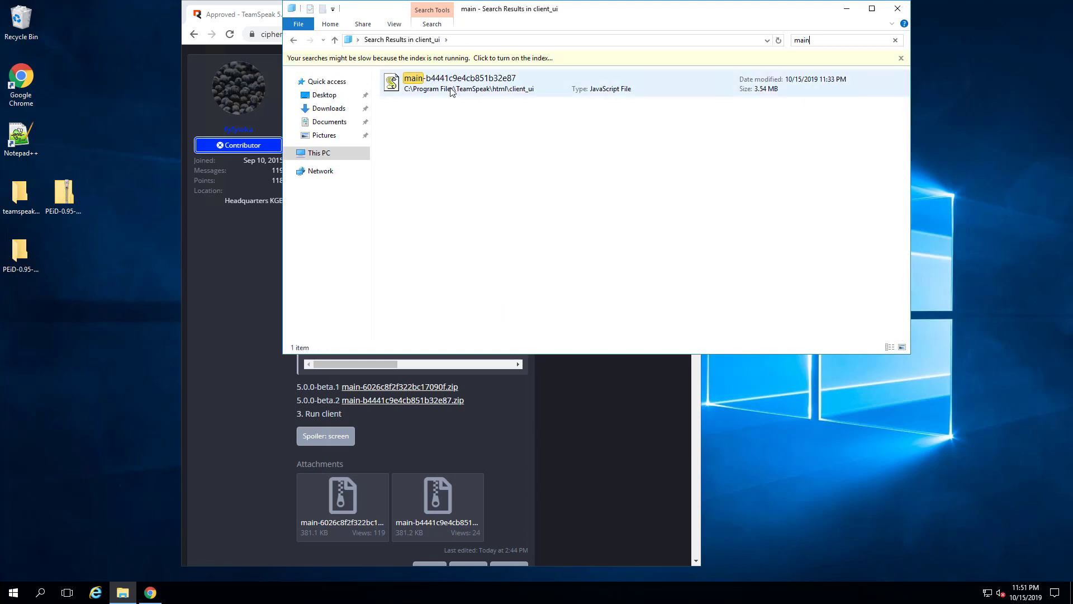
click(545, 89)
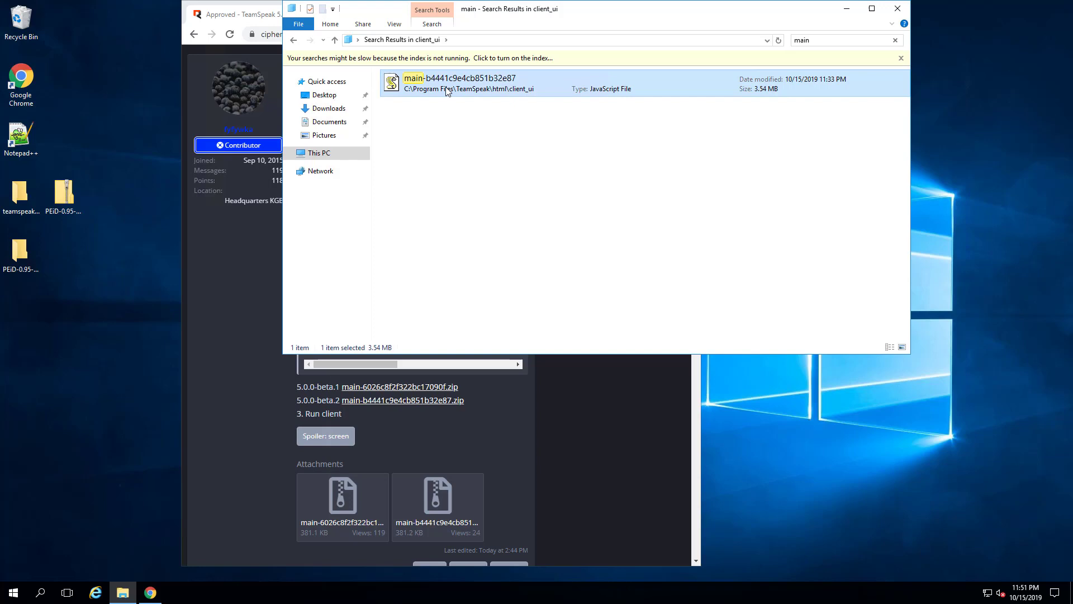
click(901, 58)
click(896, 41)
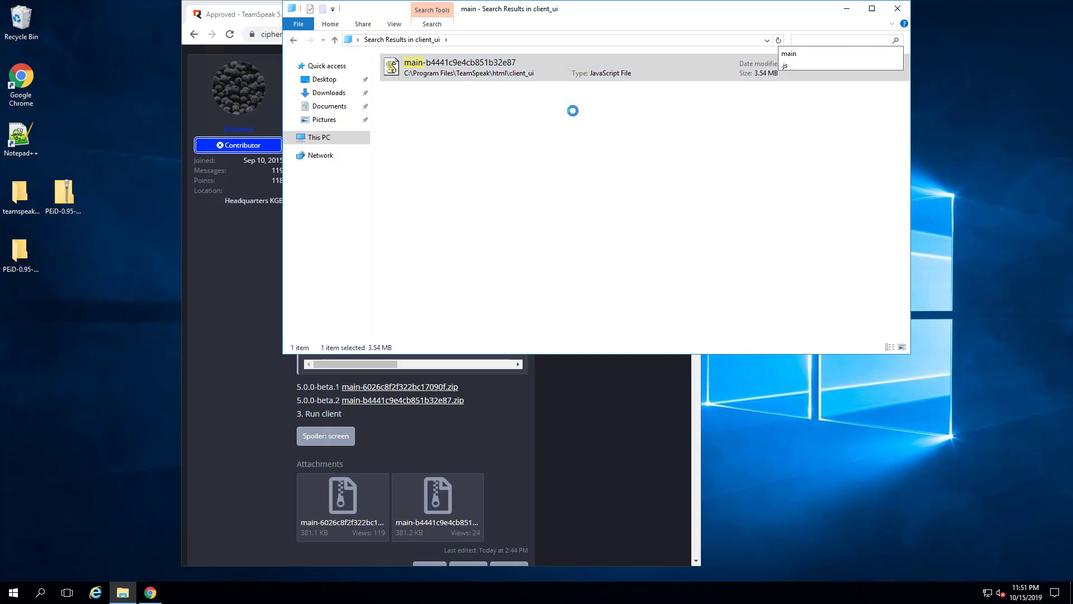
drag(576, 8, 755, 23)
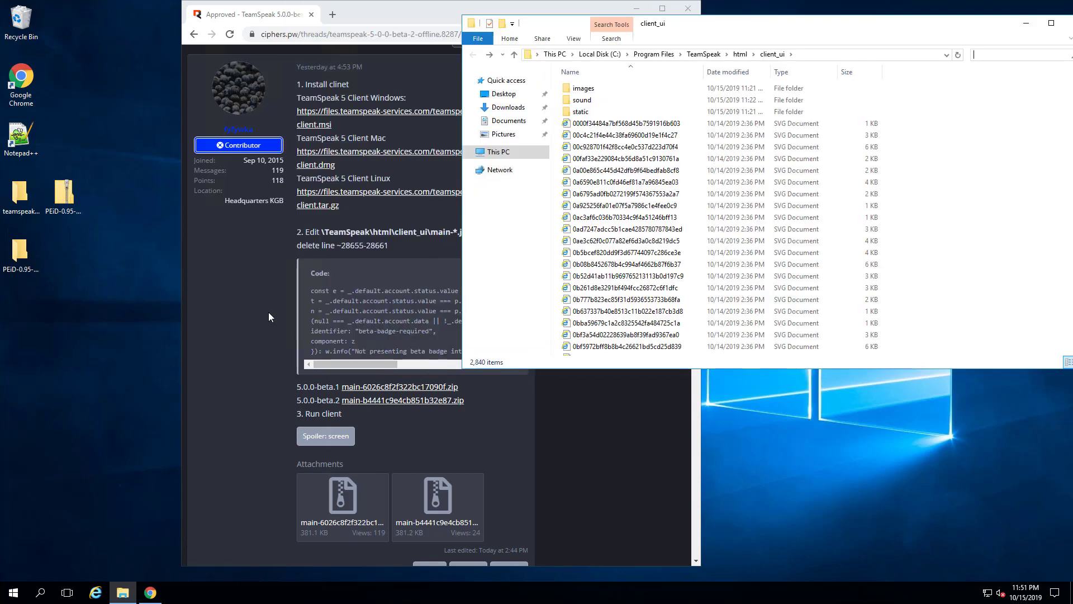
Look through the forum thread's replies for the LoginAccount code fix.
click(253, 306)
scroll(419, 414, down, 2)
scroll(601, 243, down, 3)
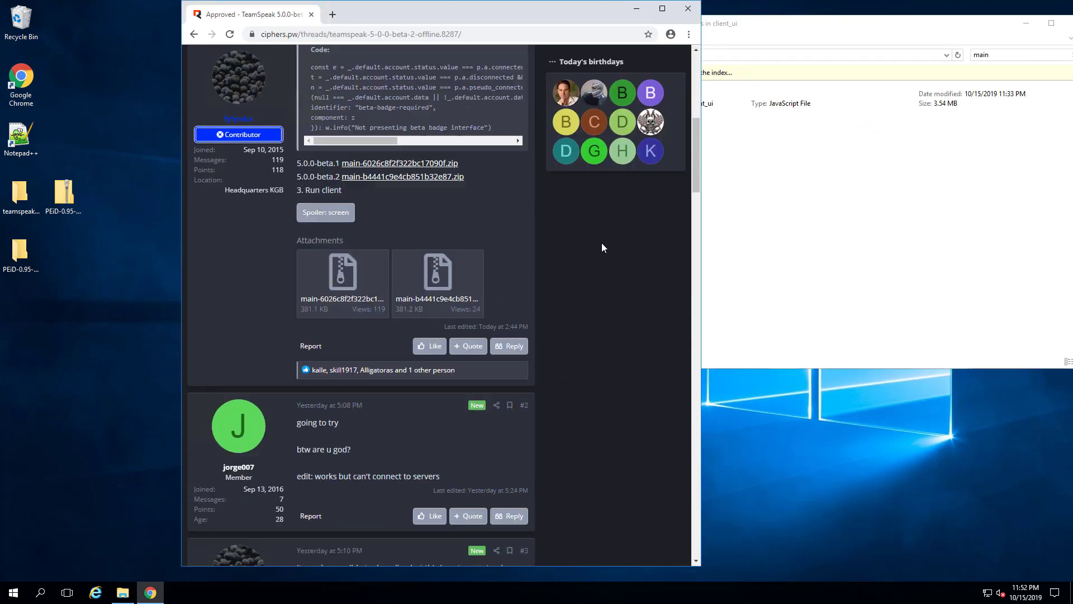
scroll(602, 240, down, 10)
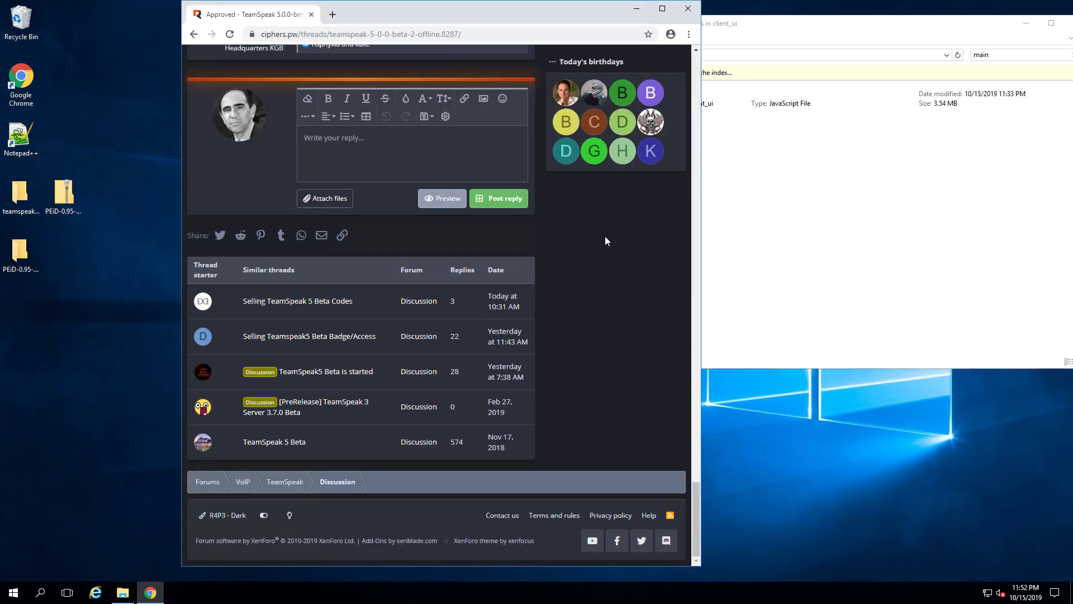
scroll(605, 236, up, 10)
scroll(603, 243, up, 5)
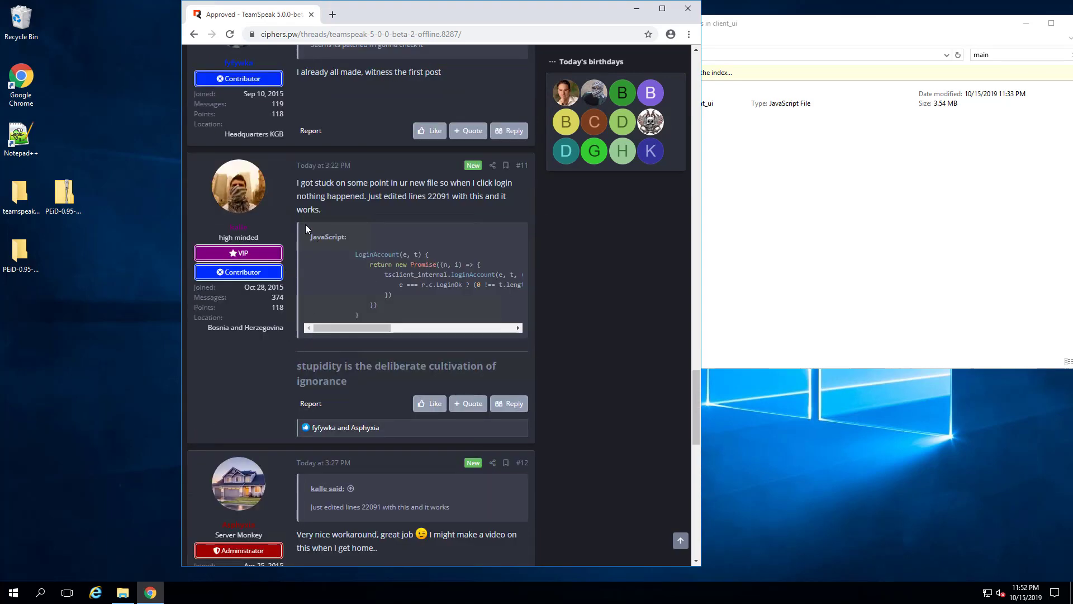
Open main-b4441c9e4cb851b32e87.js in Notepad++ and go to line 22091.
click(838, 161)
click(633, 95)
right_click(634, 95)
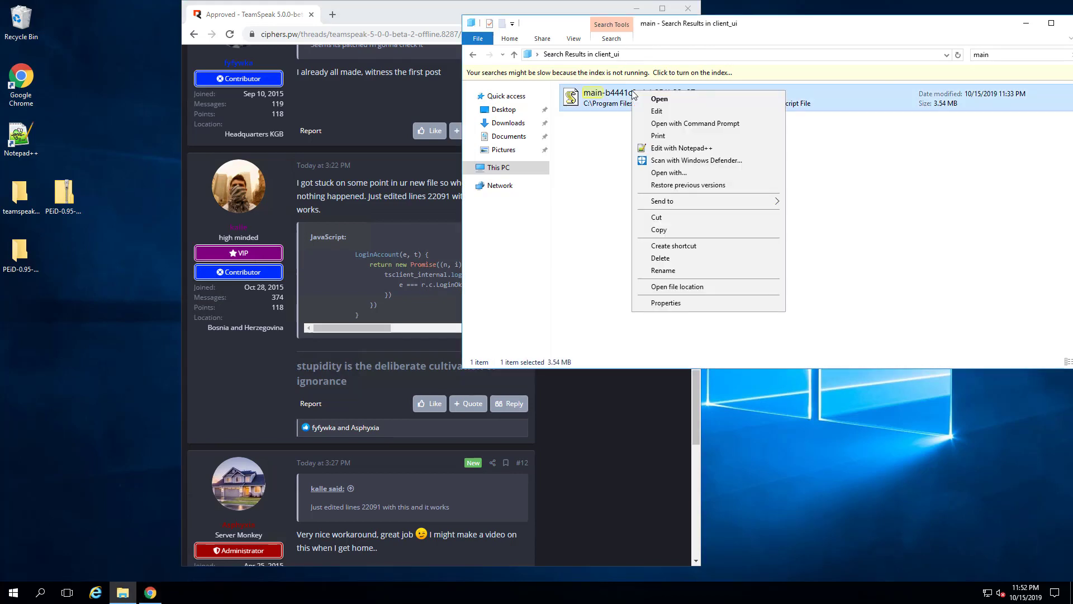
click(687, 148)
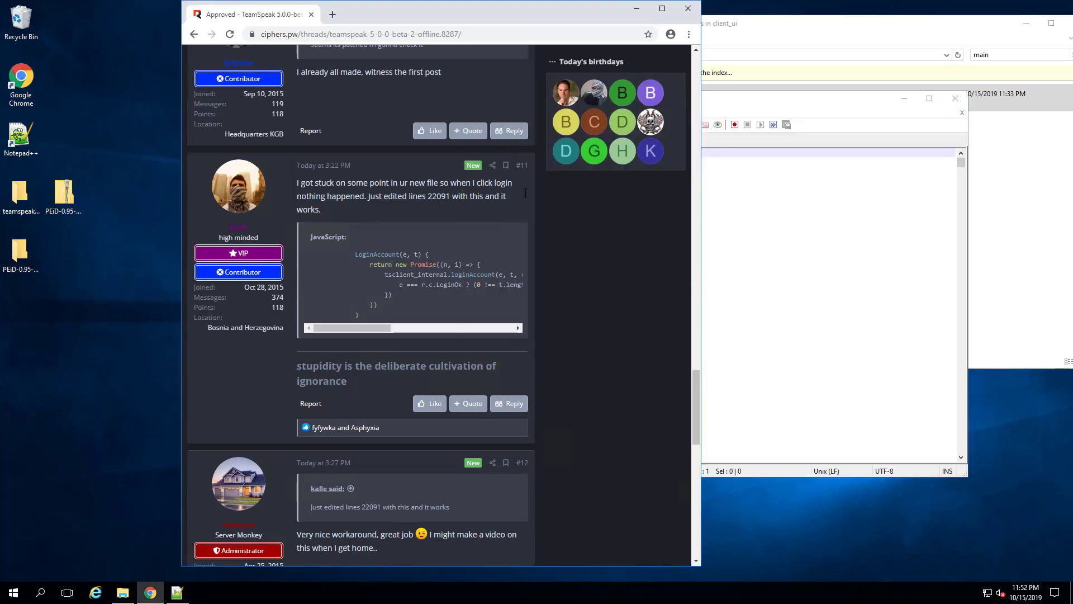
click(752, 235)
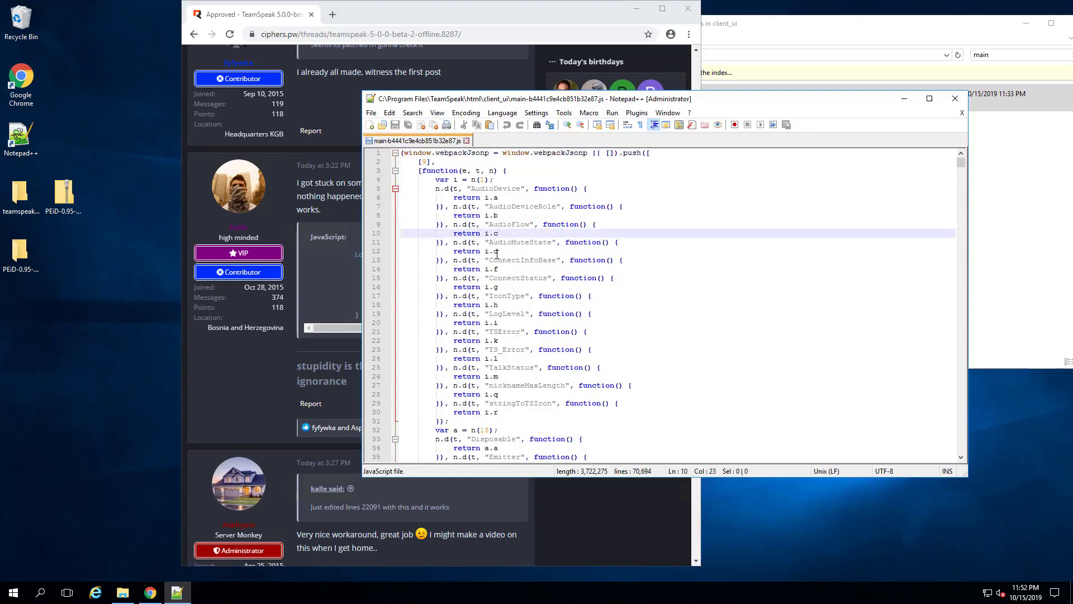
key(ctrl+g)
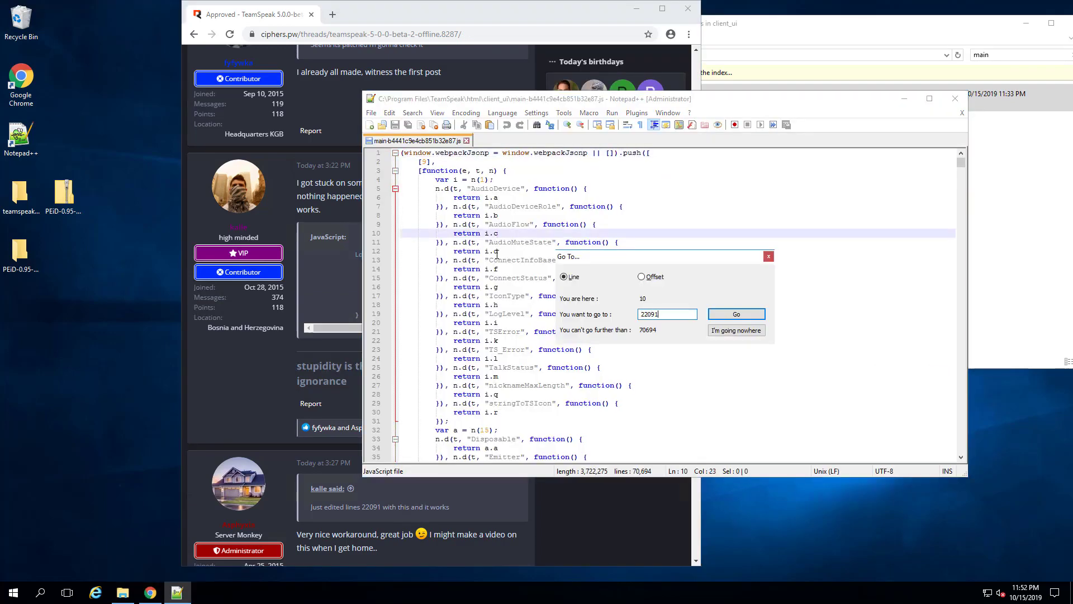
text(22091)
key(Return)
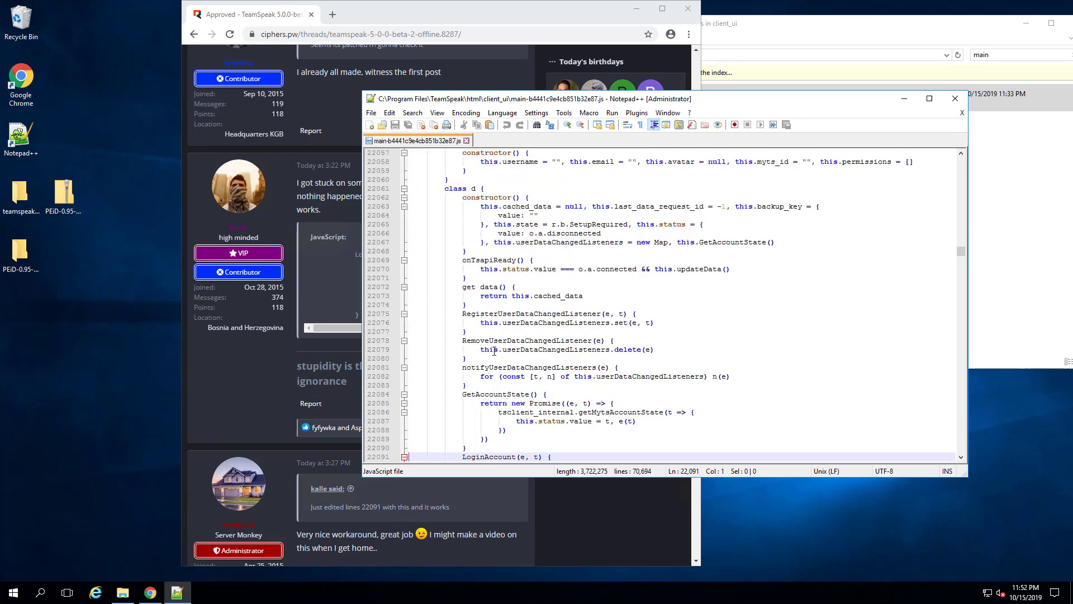
Replace the LoginAccount function at lines 22091 to 22097 with the code copied from forum post #11, and close the editor.
scroll(475, 357, down, 4)
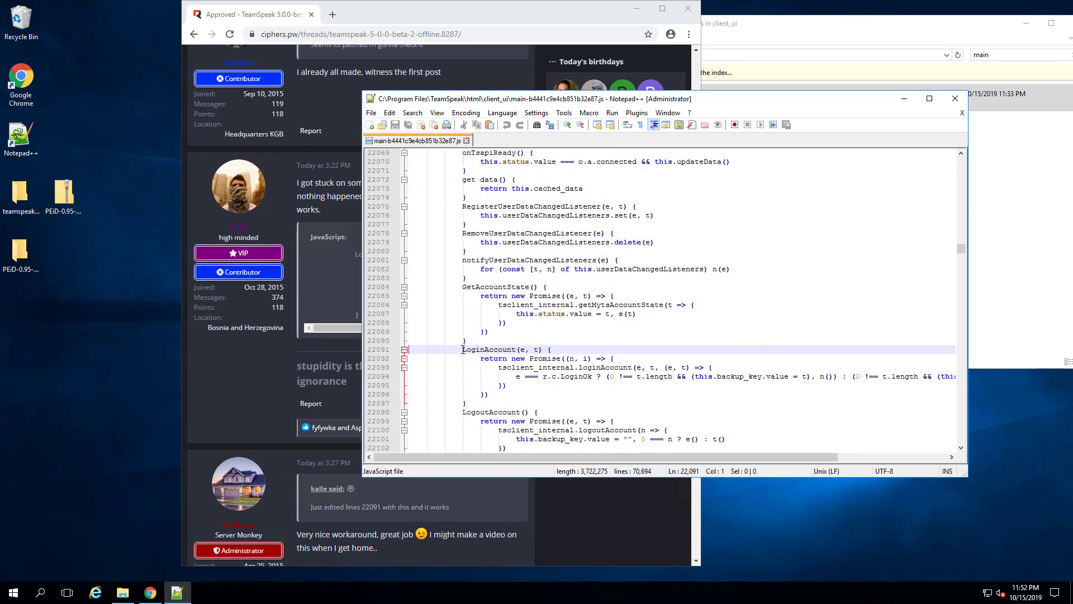
drag(463, 350, 525, 405)
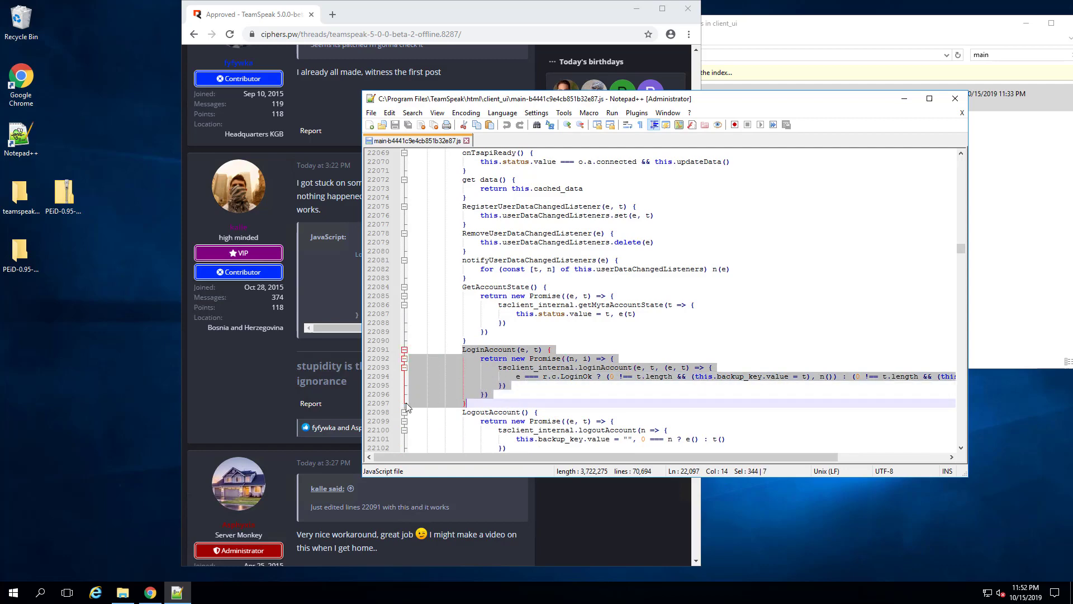
click(352, 324)
drag(384, 317, 309, 252)
right_click(384, 254)
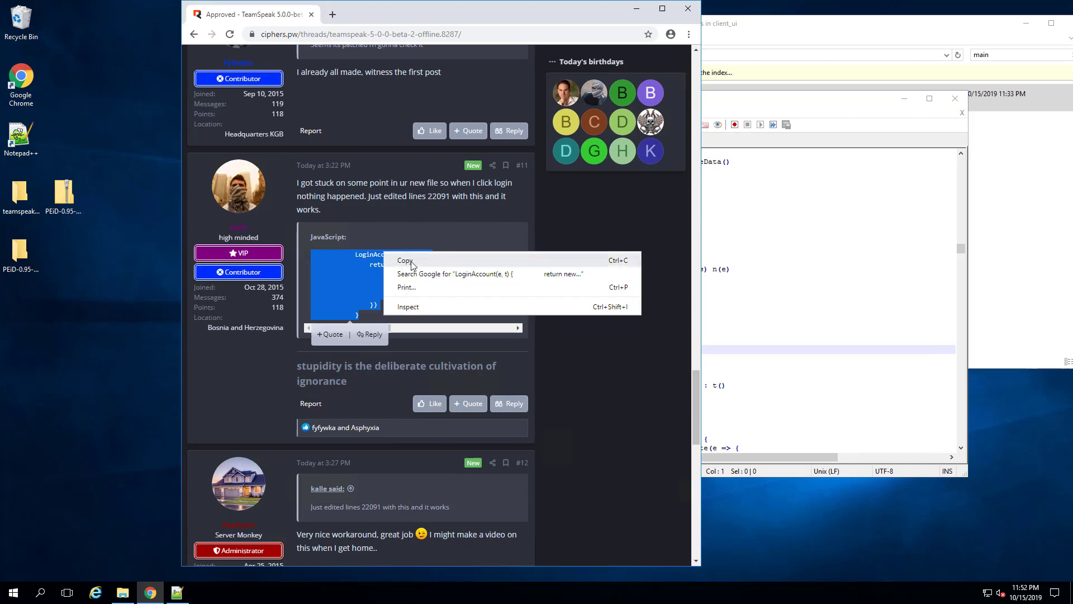
click(406, 261)
click(748, 104)
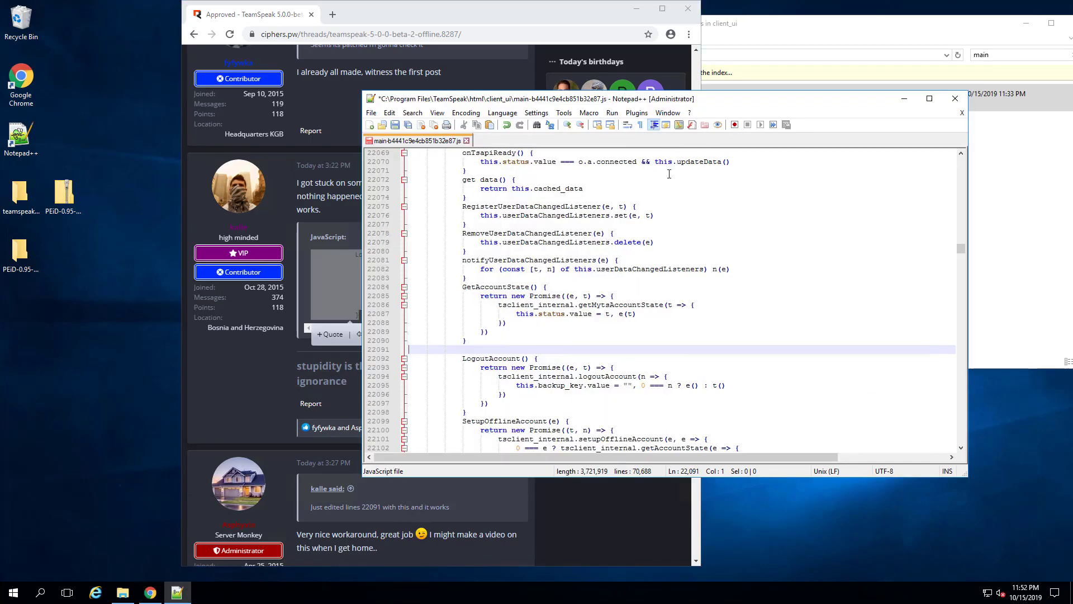
key(ctrl+v)
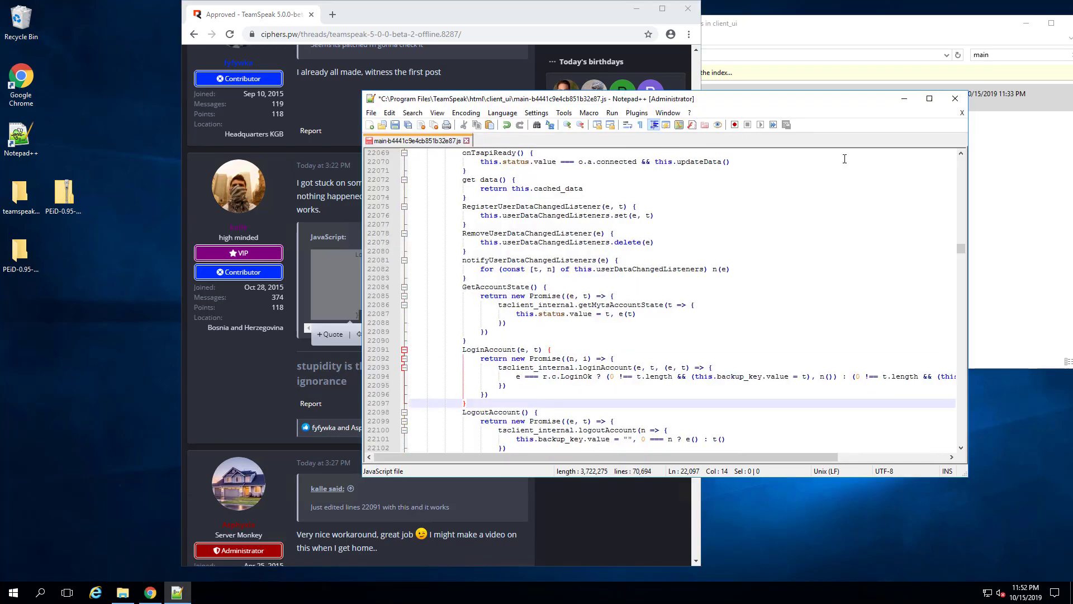
click(955, 99)
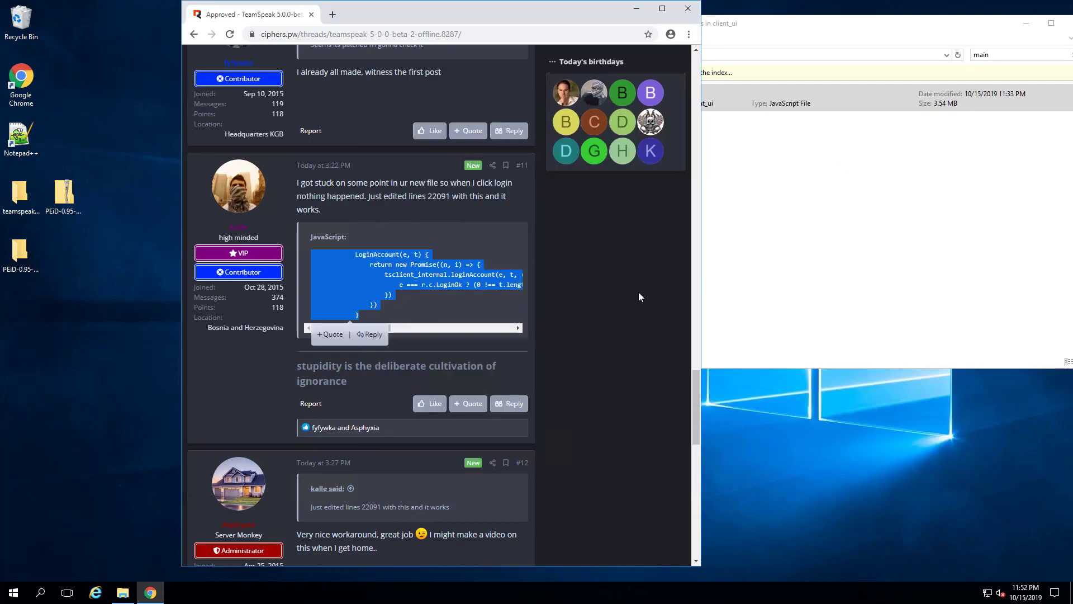
Go up to the TeamSpeak program folder and launch the TeamSpeak client application.
click(705, 55)
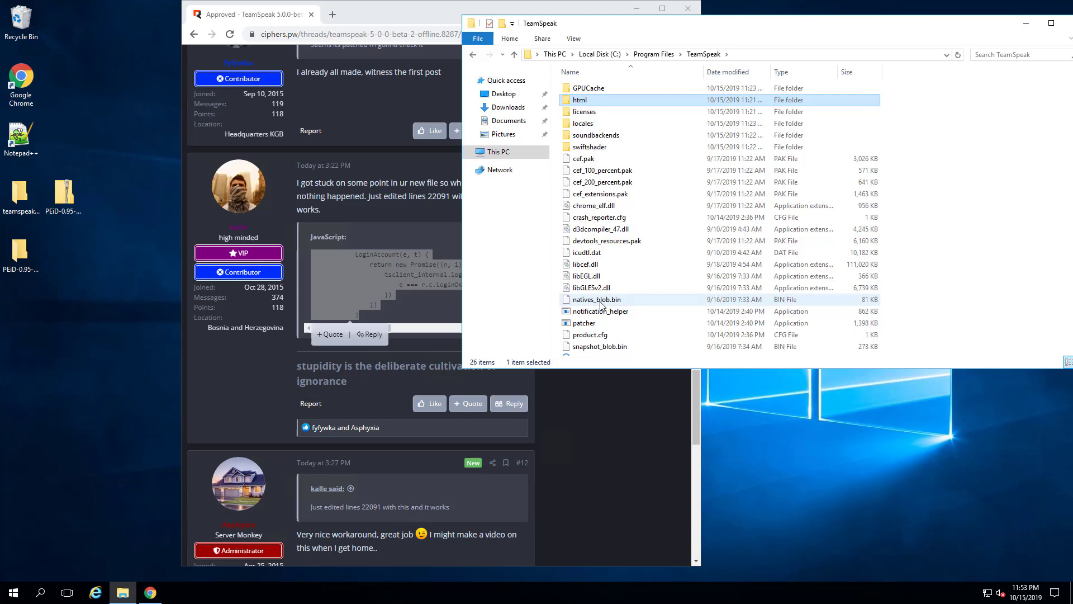
scroll(604, 317, down, 1)
double_click(597, 329)
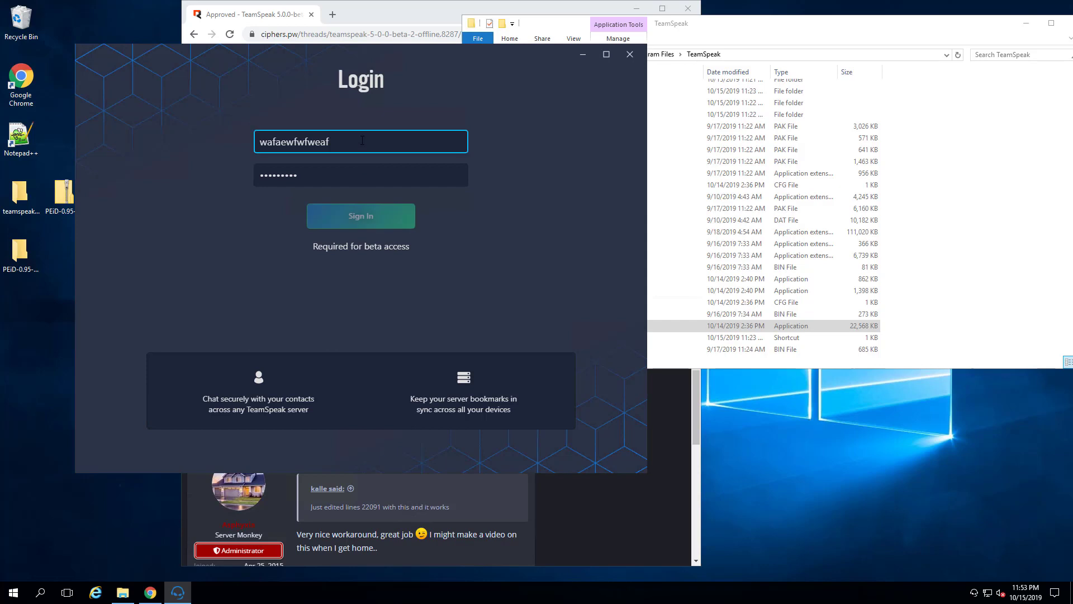
Finish entering the account e-mail in the login form and sign in.
text(@aol.com)
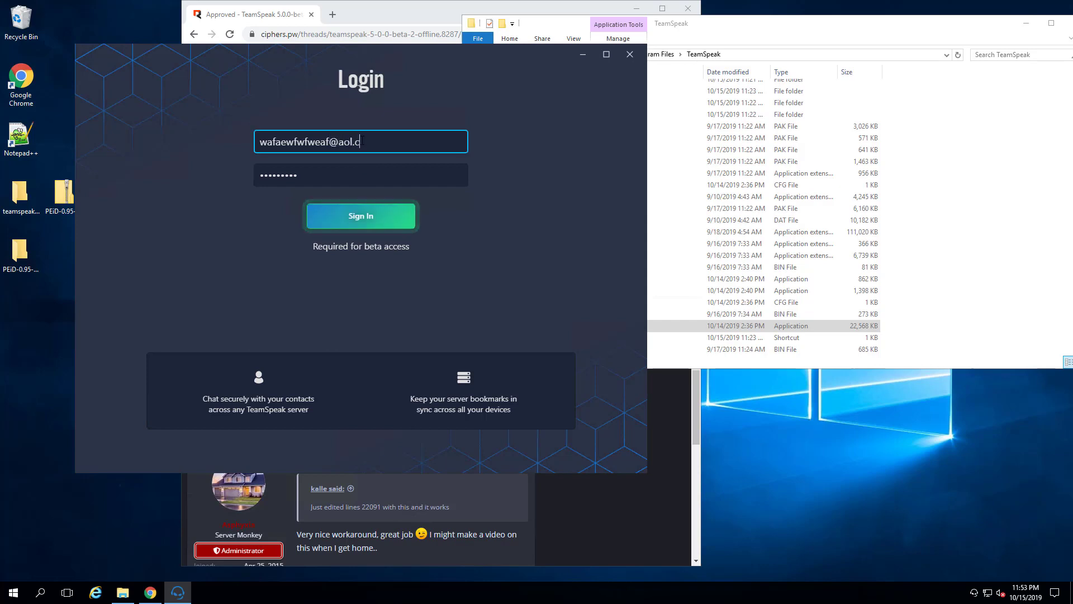
click(377, 228)
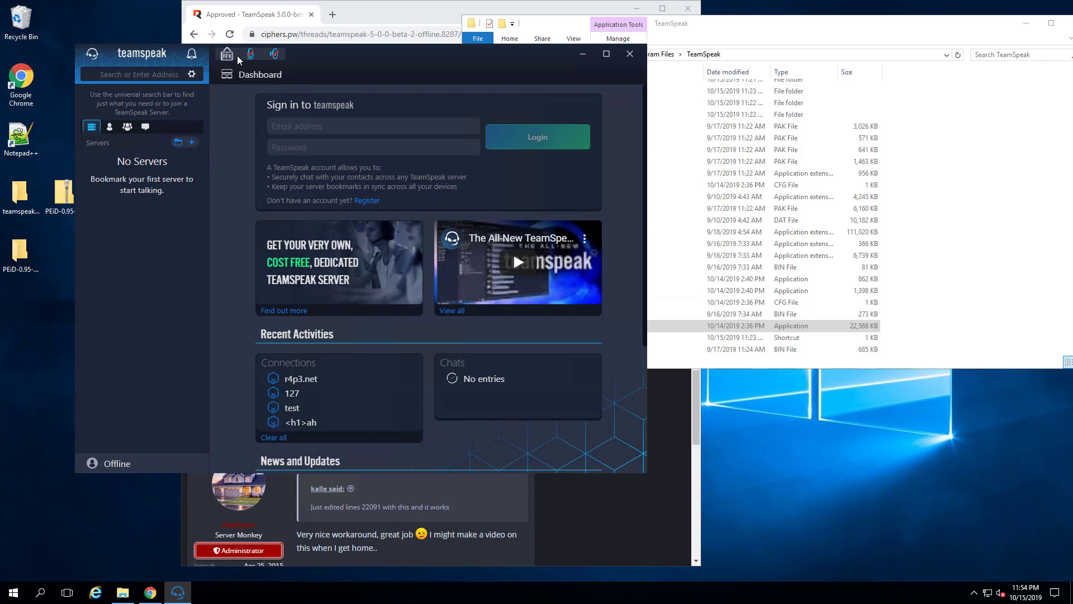
Unmute the microphone and the speakers, and open the client's Appearance settings.
click(251, 54)
click(275, 54)
click(192, 74)
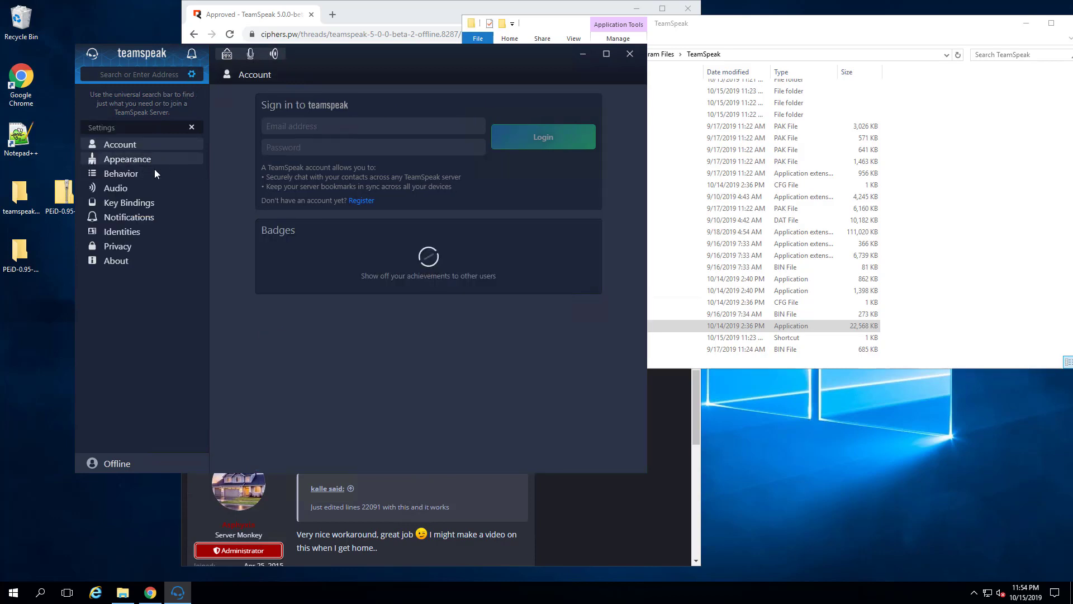
click(127, 161)
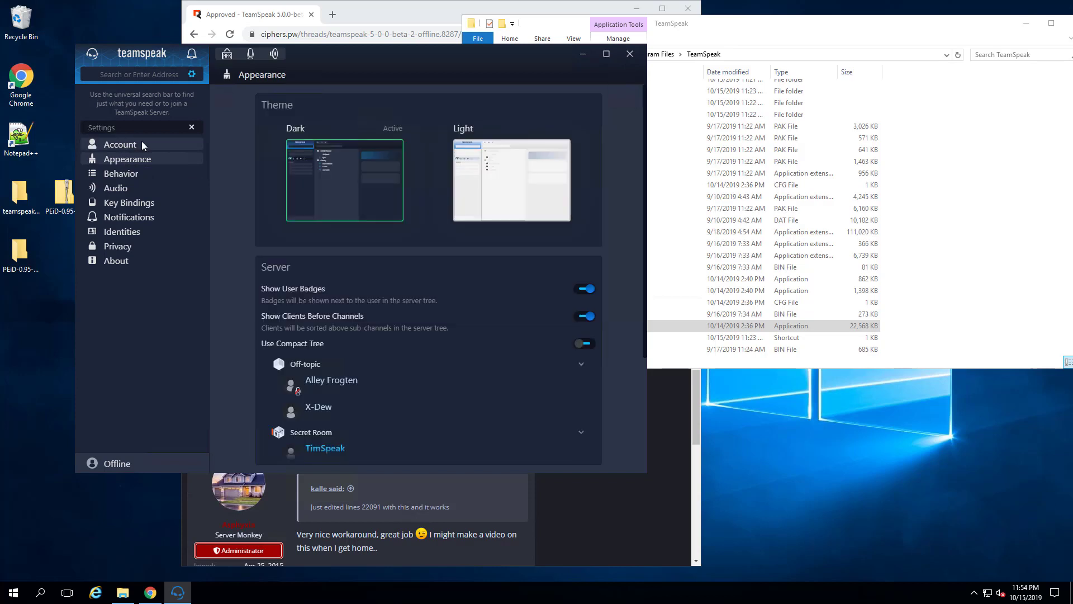
Try the Light theme in the Appearance settings and switch back to the Dark theme.
scroll(442, 330, down, 2)
scroll(454, 321, up, 2)
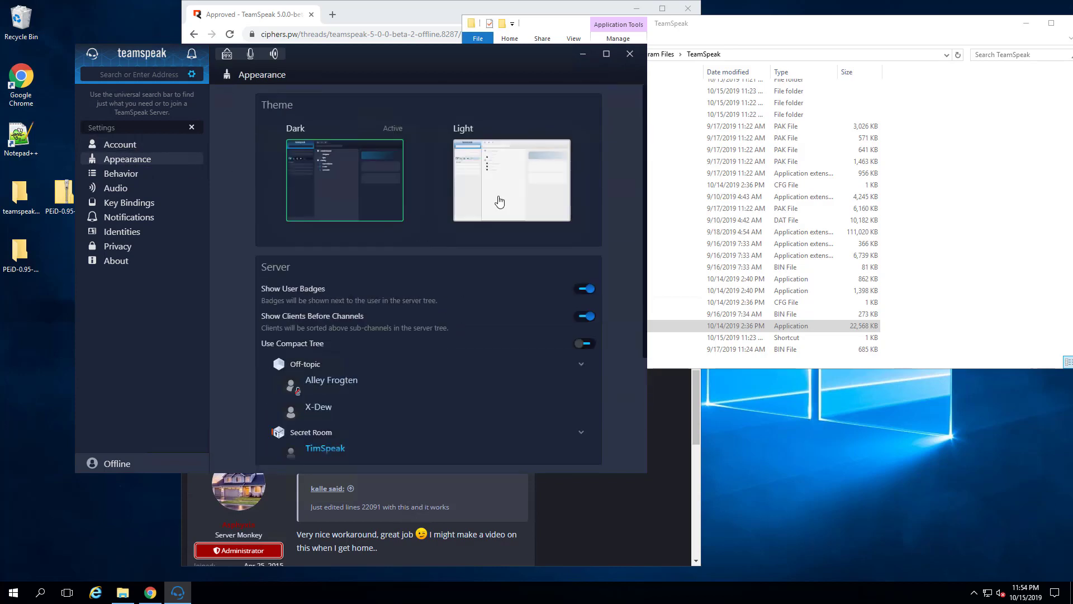
click(499, 201)
scroll(450, 305, down, 3)
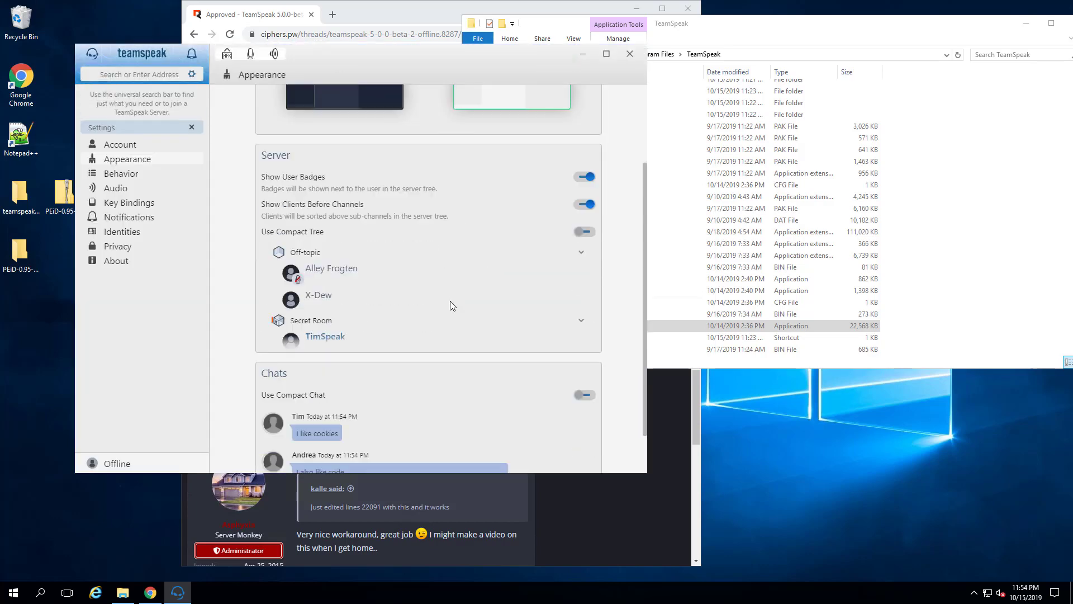
scroll(374, 374, up, 3)
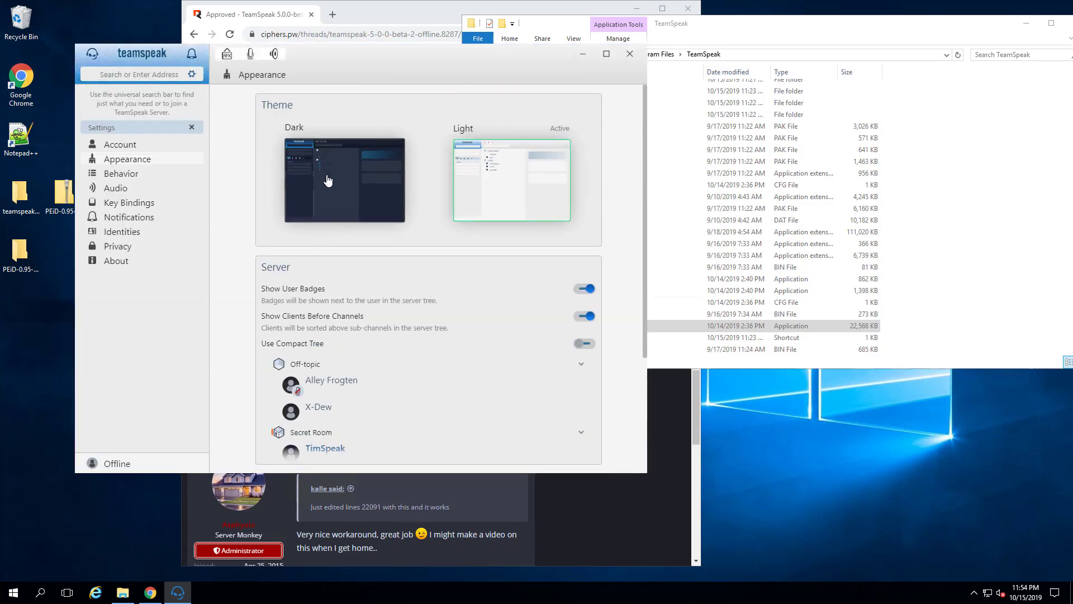
click(325, 158)
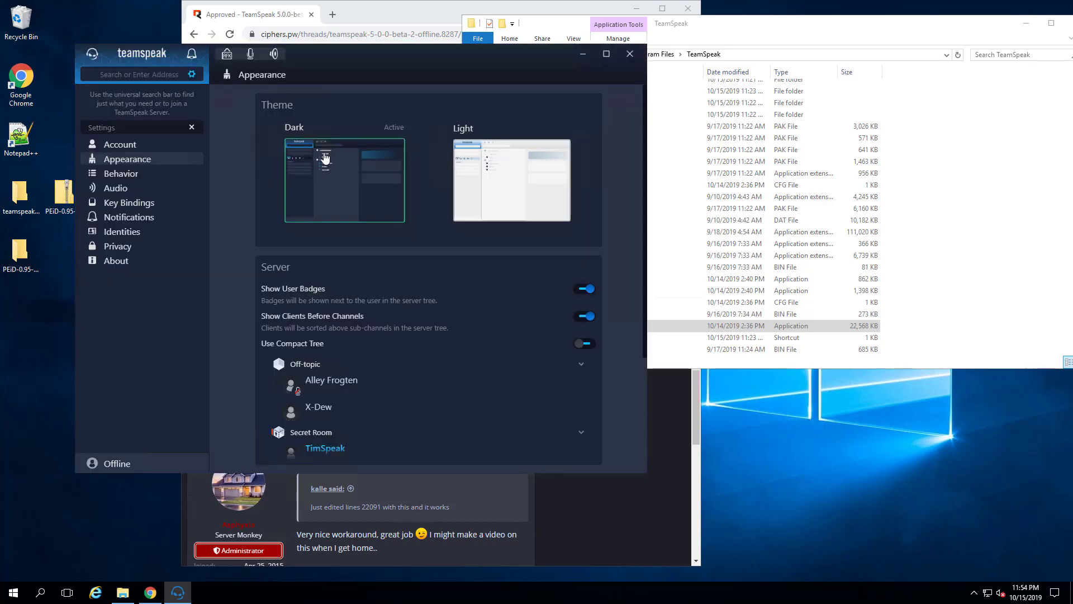
Look through the Behavior settings and the Audio settings down to the test setup.
click(127, 177)
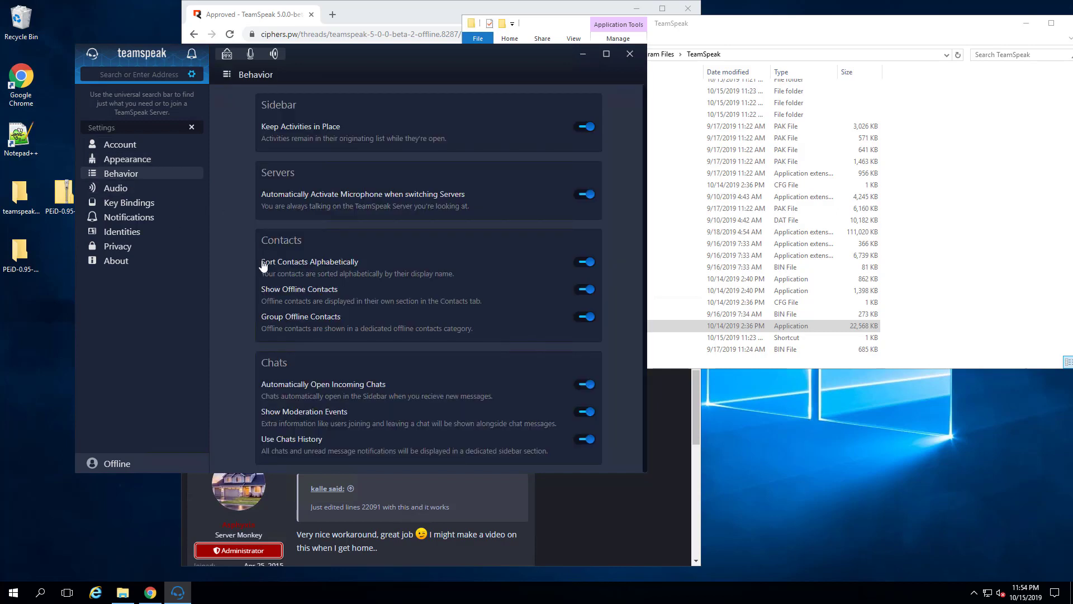
click(119, 189)
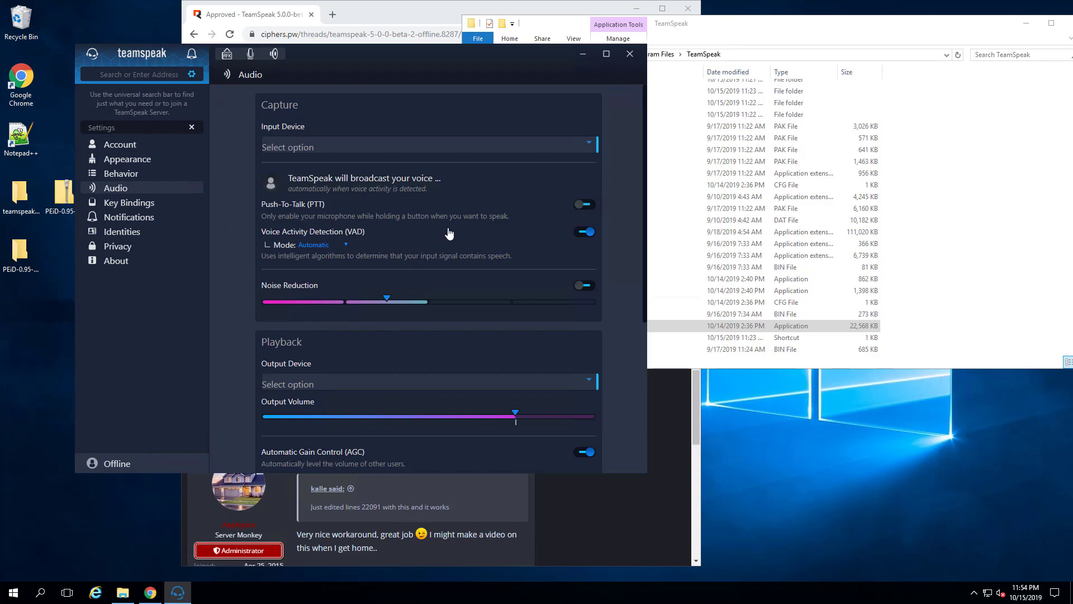
scroll(468, 291, down, 4)
scroll(394, 211, down, 1)
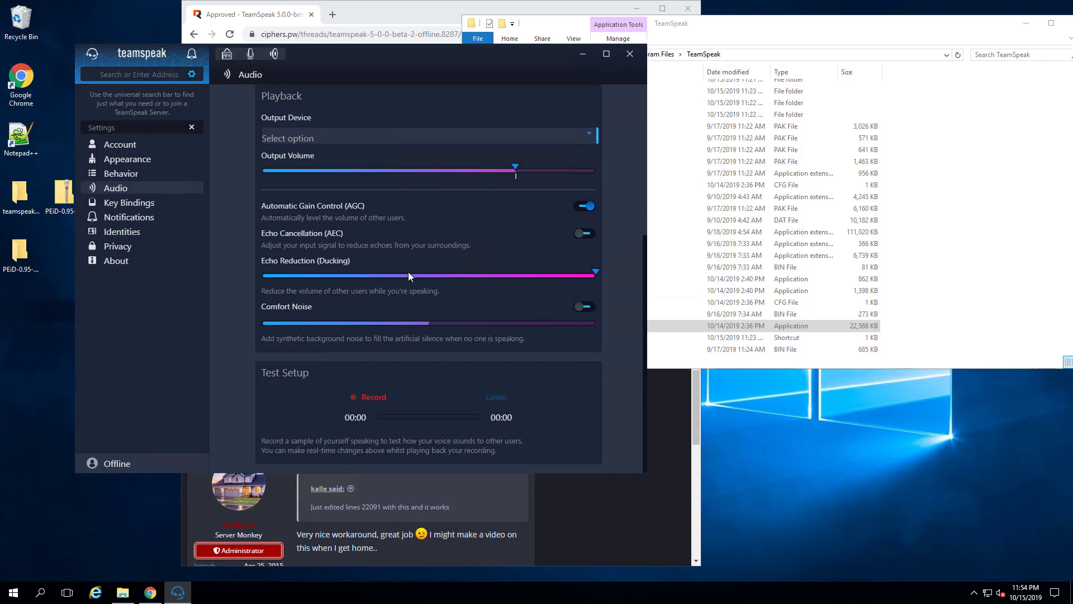
Look at the Key Bindings settings and read through the Notifications settings down to the warnings.
click(131, 207)
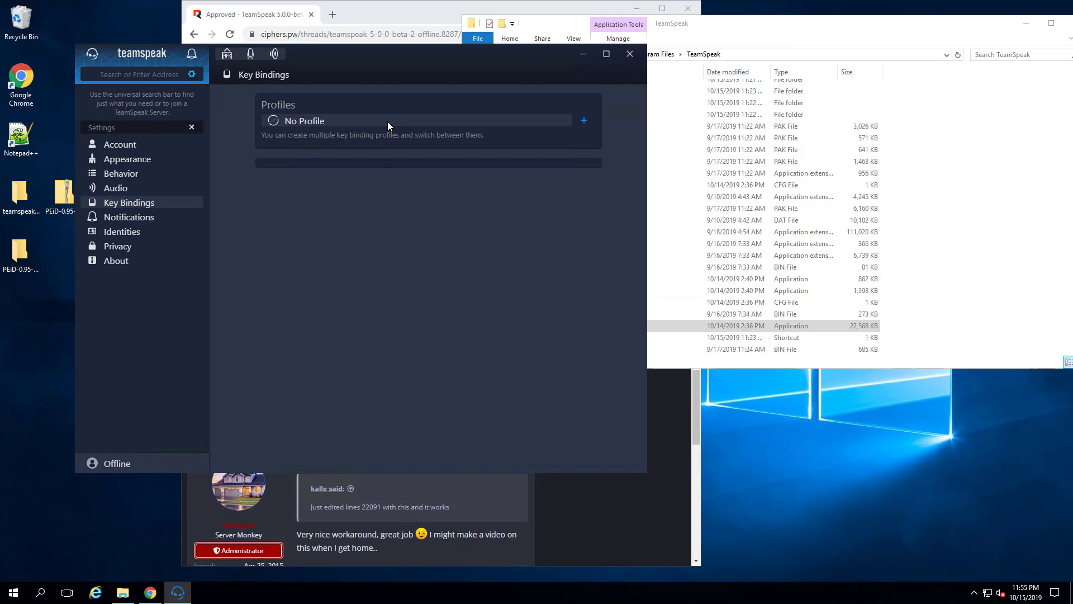
click(122, 217)
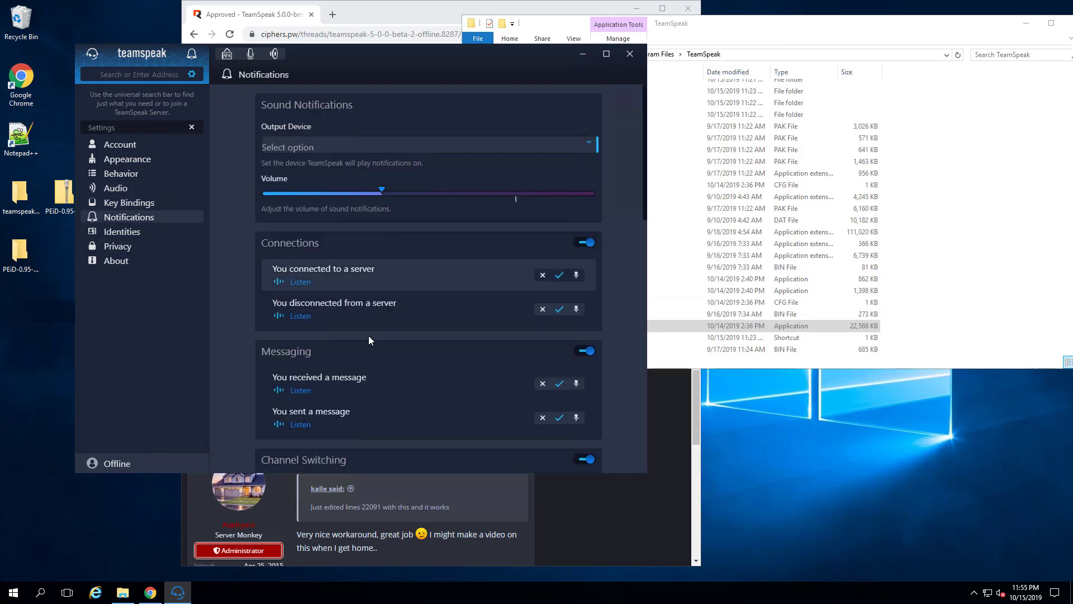
scroll(383, 318, down, 10)
scroll(383, 319, down, 3)
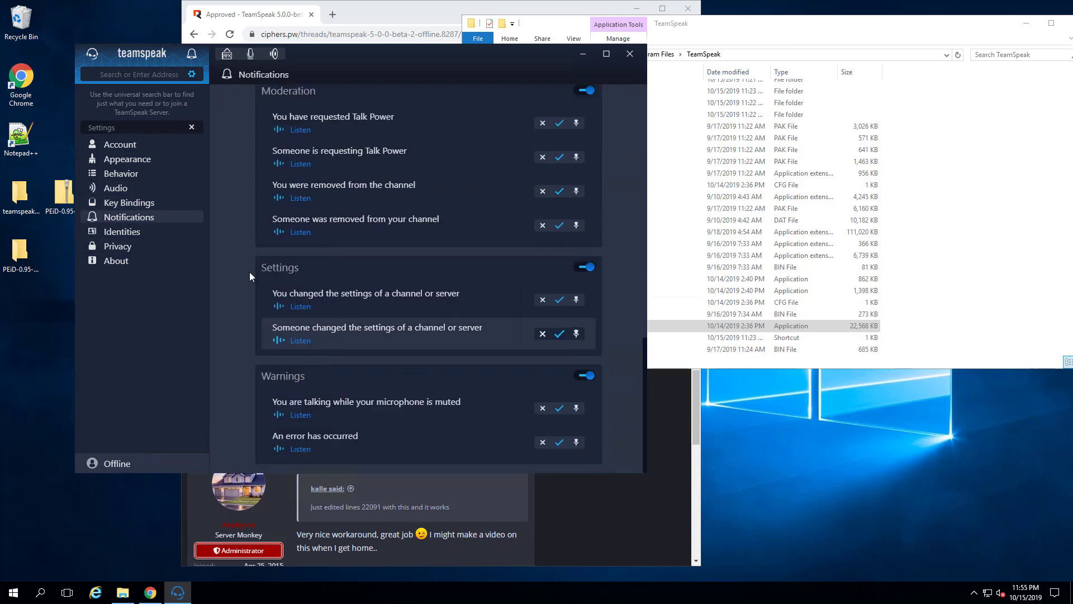
Examine the Identities and Privacy settings and view the client's About information.
click(110, 228)
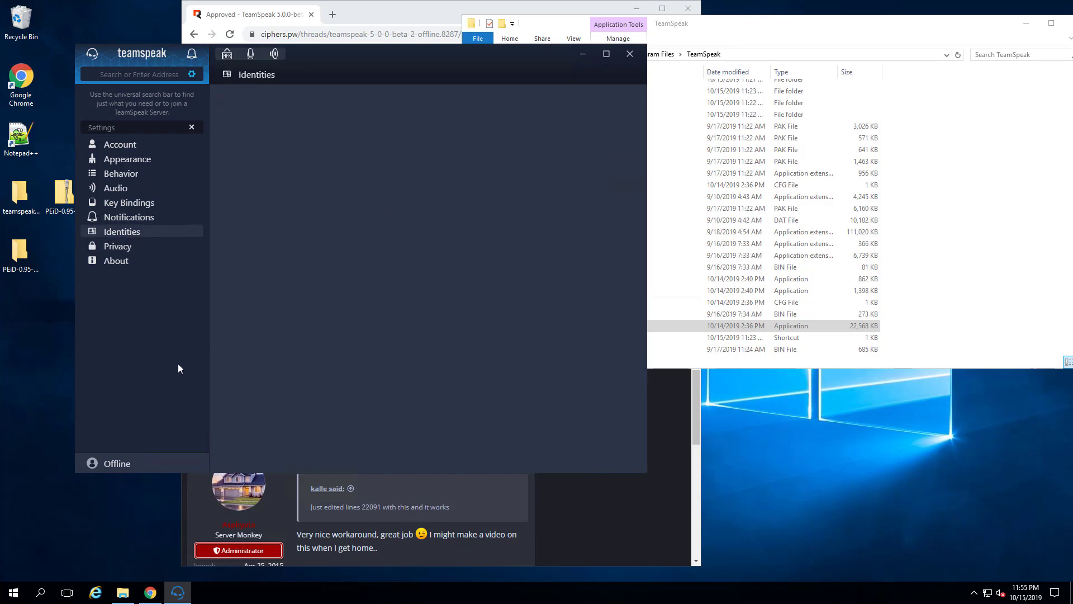
click(114, 250)
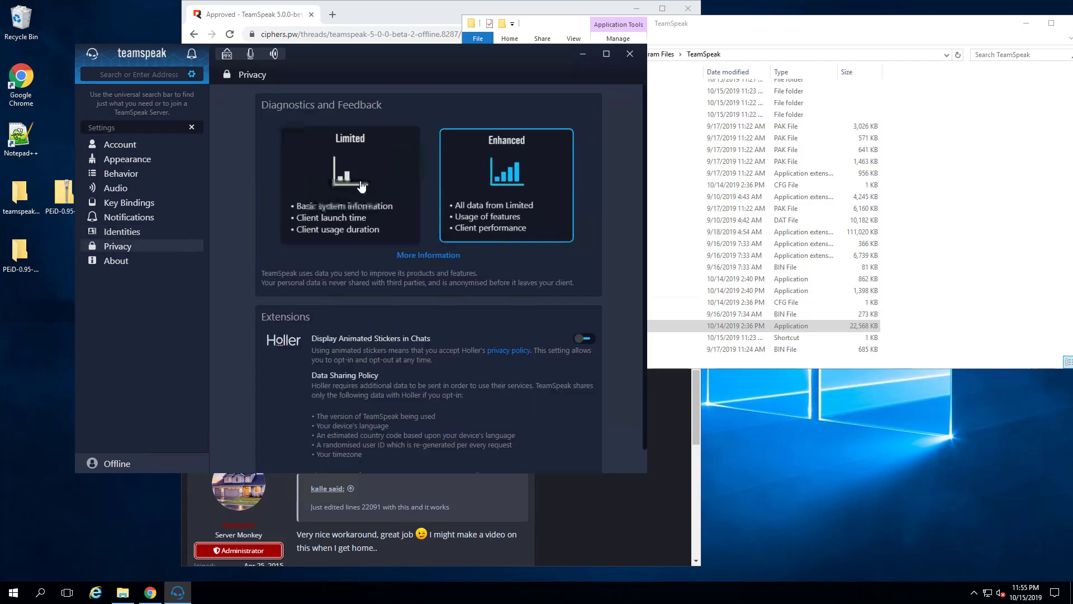
scroll(497, 218, down, 1)
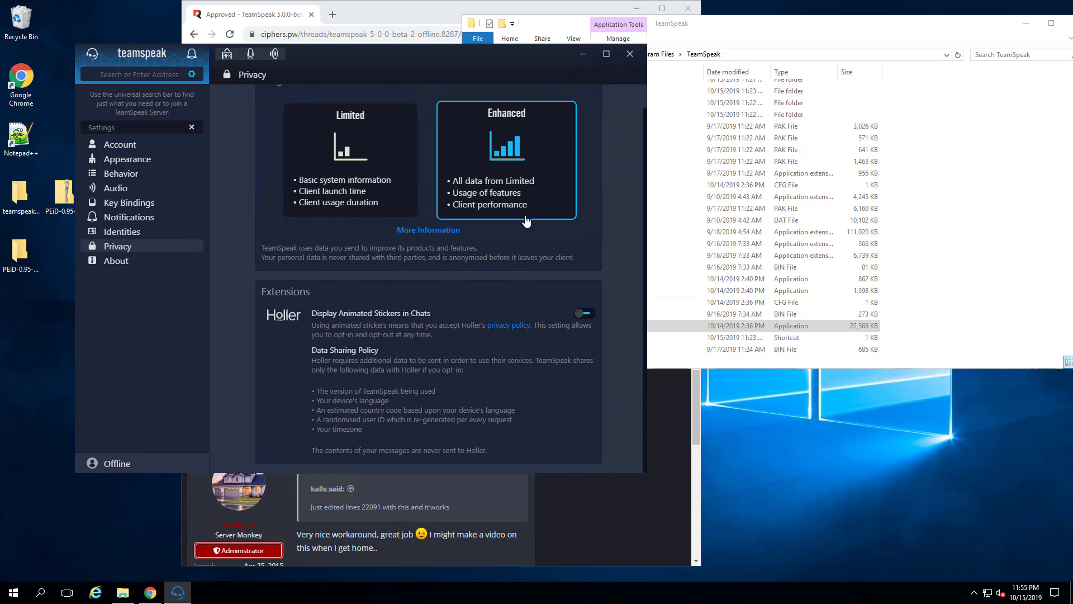
click(116, 261)
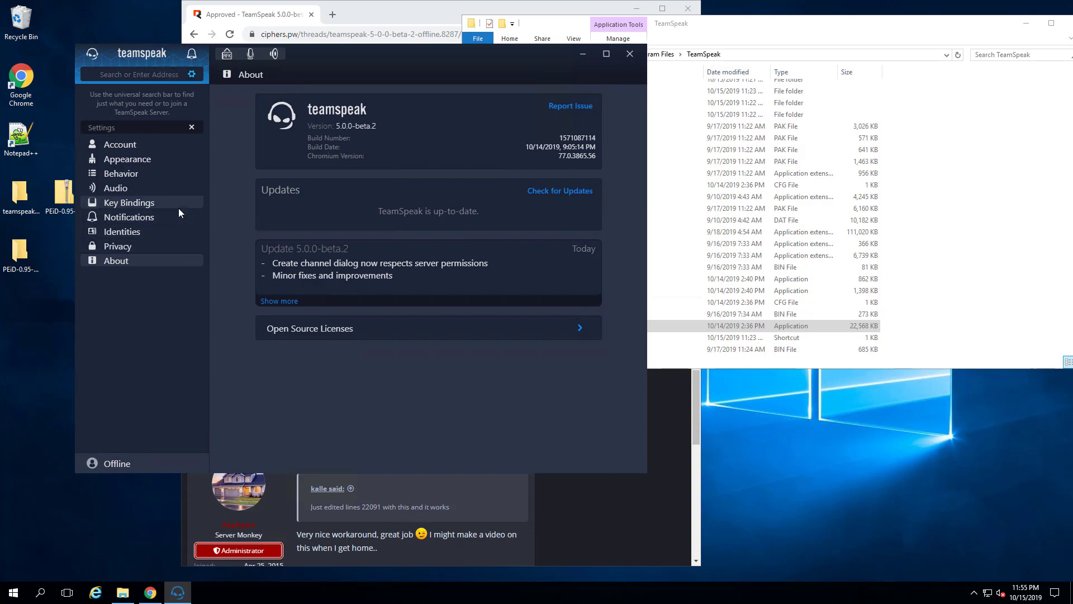
Recheck the Identities settings and inspect the e-mail and password fields of the Account sign-in form.
click(122, 232)
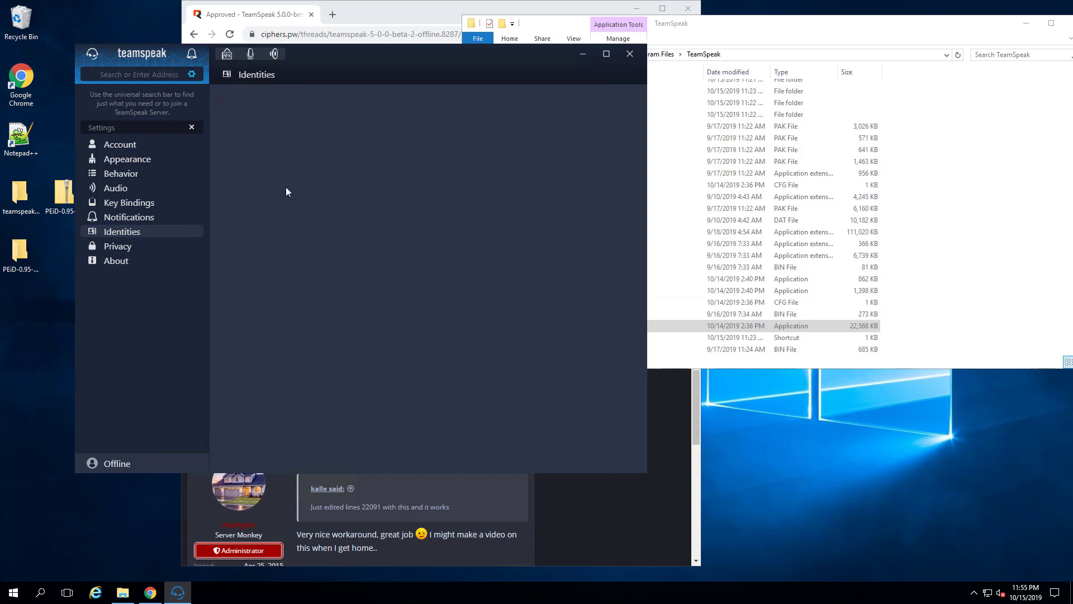
click(125, 147)
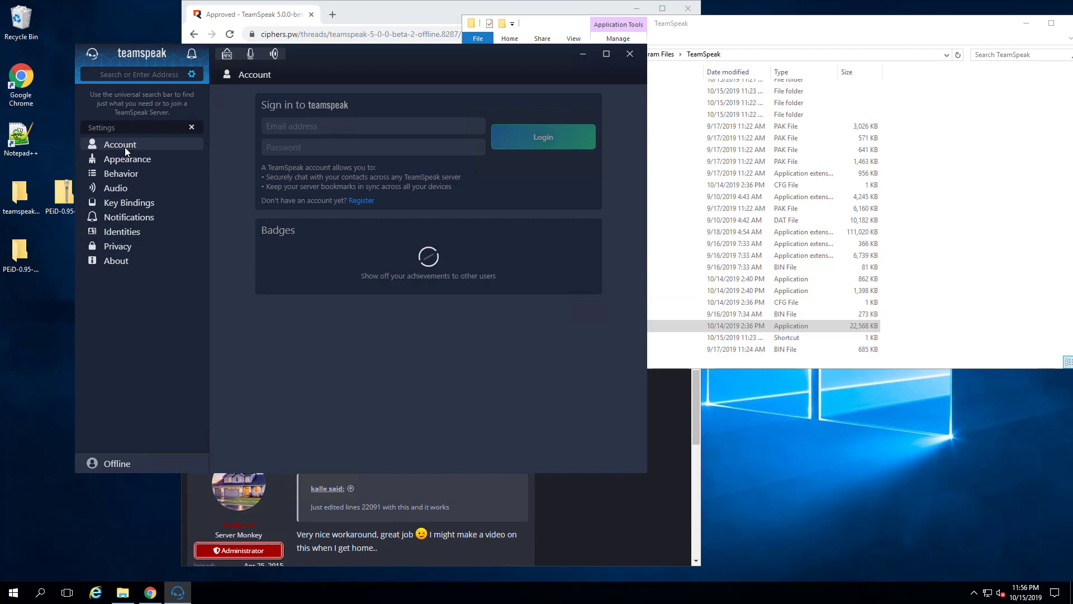
click(293, 124)
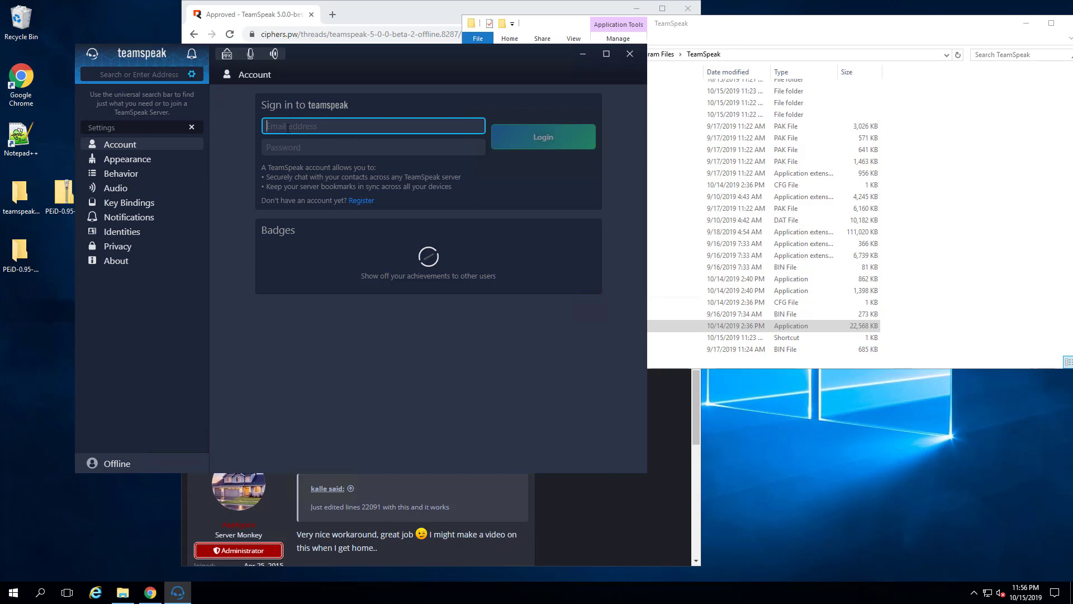
click(304, 149)
click(309, 147)
click(314, 125)
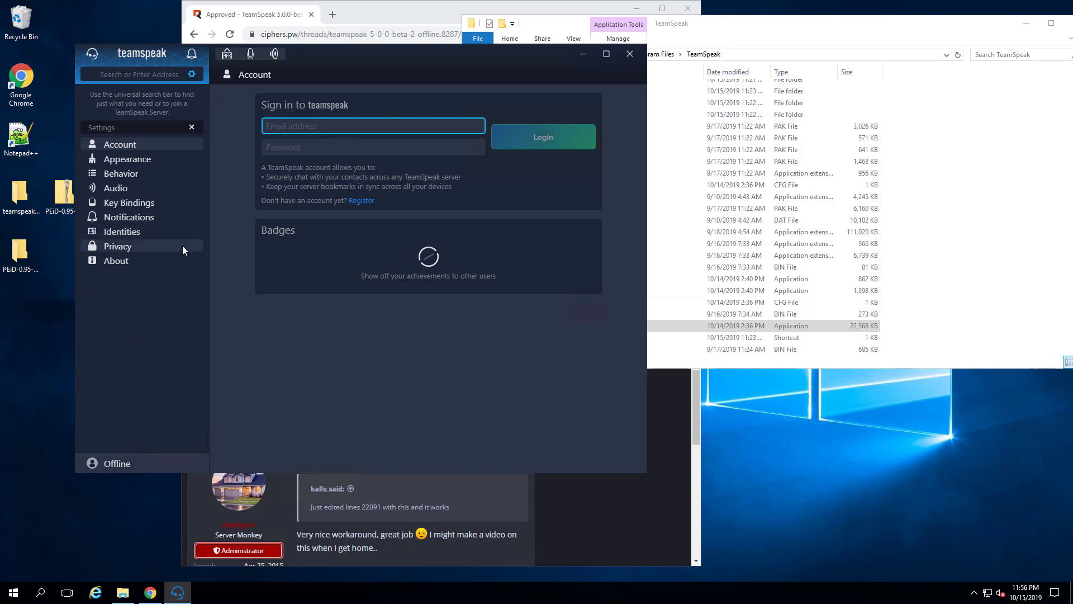
Leave the sign-in fields empty and move the client window further toward the middle of the desktop.
click(270, 62)
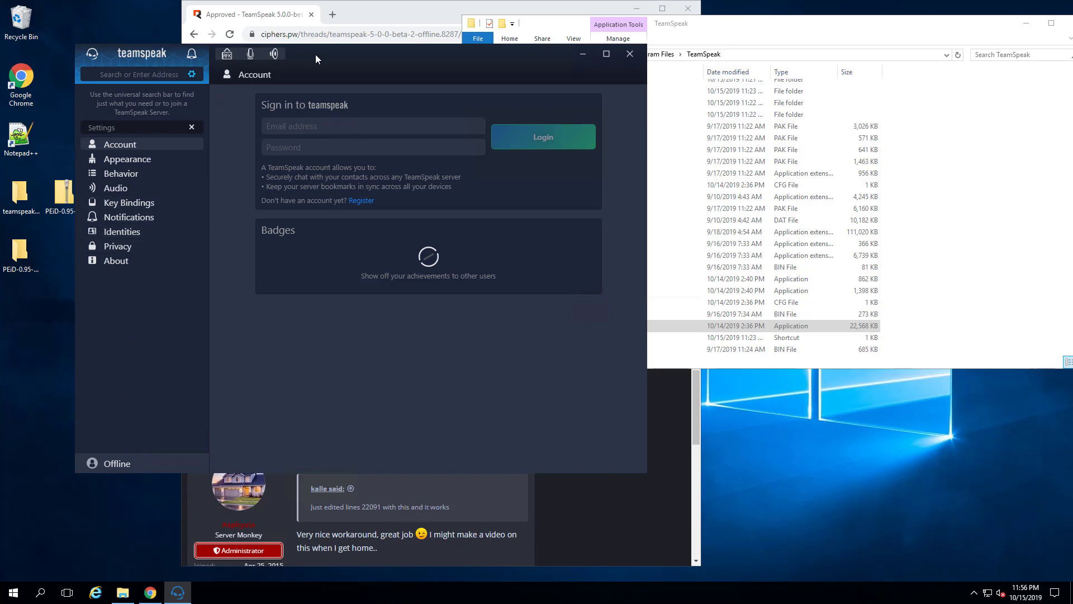
drag(316, 55, 458, 67)
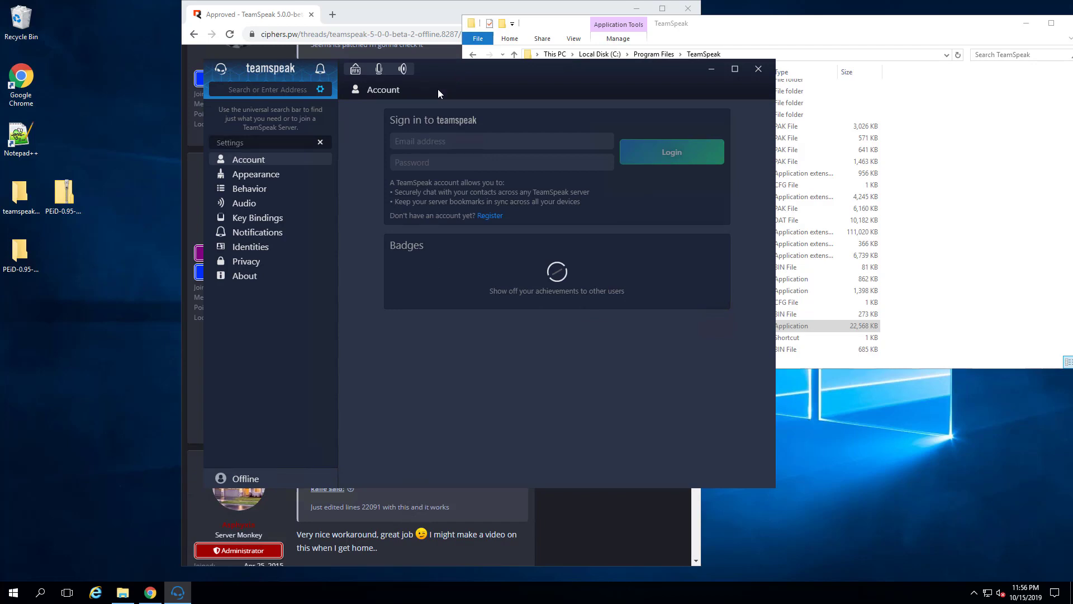